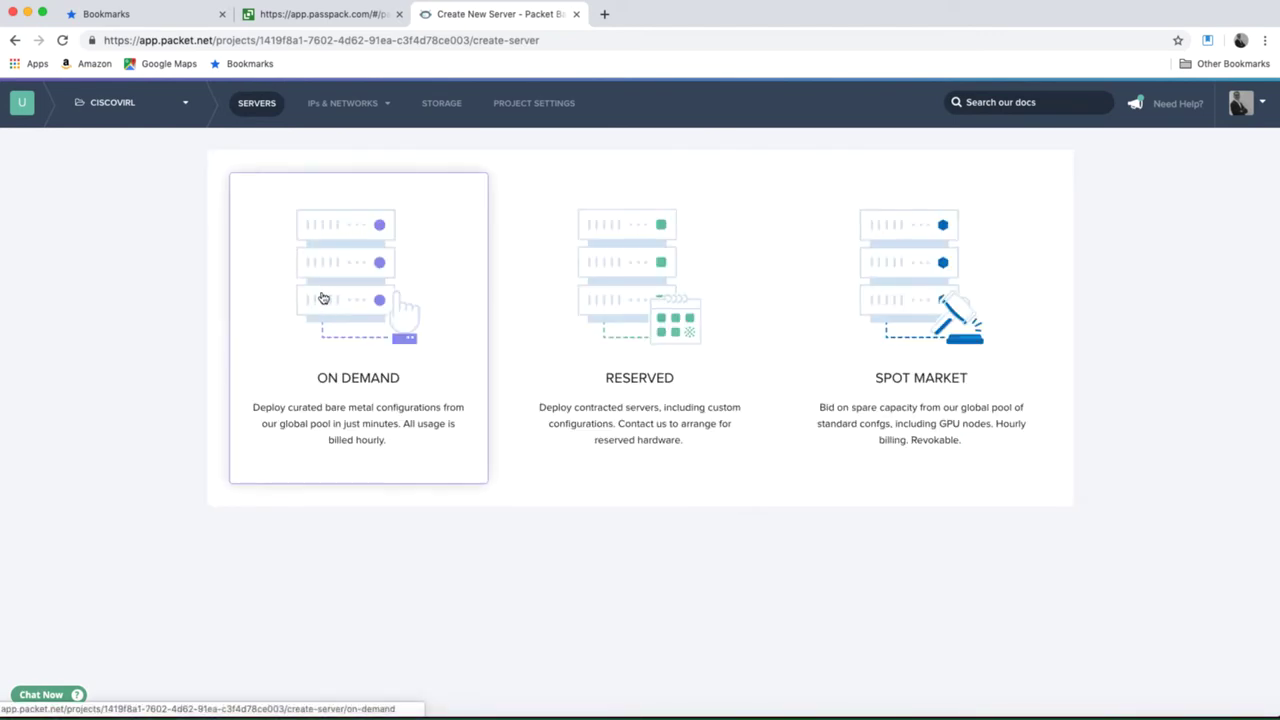
Start an on-demand server deployment and enter the server's hostname in the testlab.com domain
left_click(325, 300)
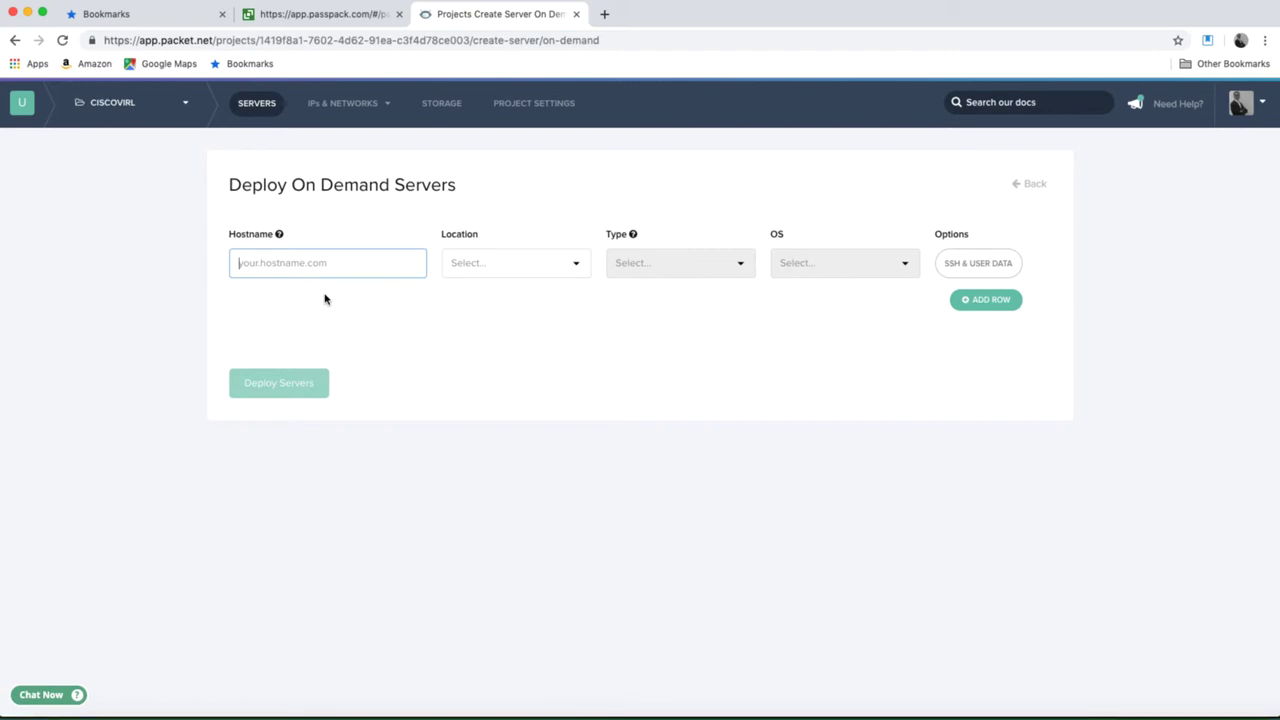
left_click(327, 264)
type("farouq")
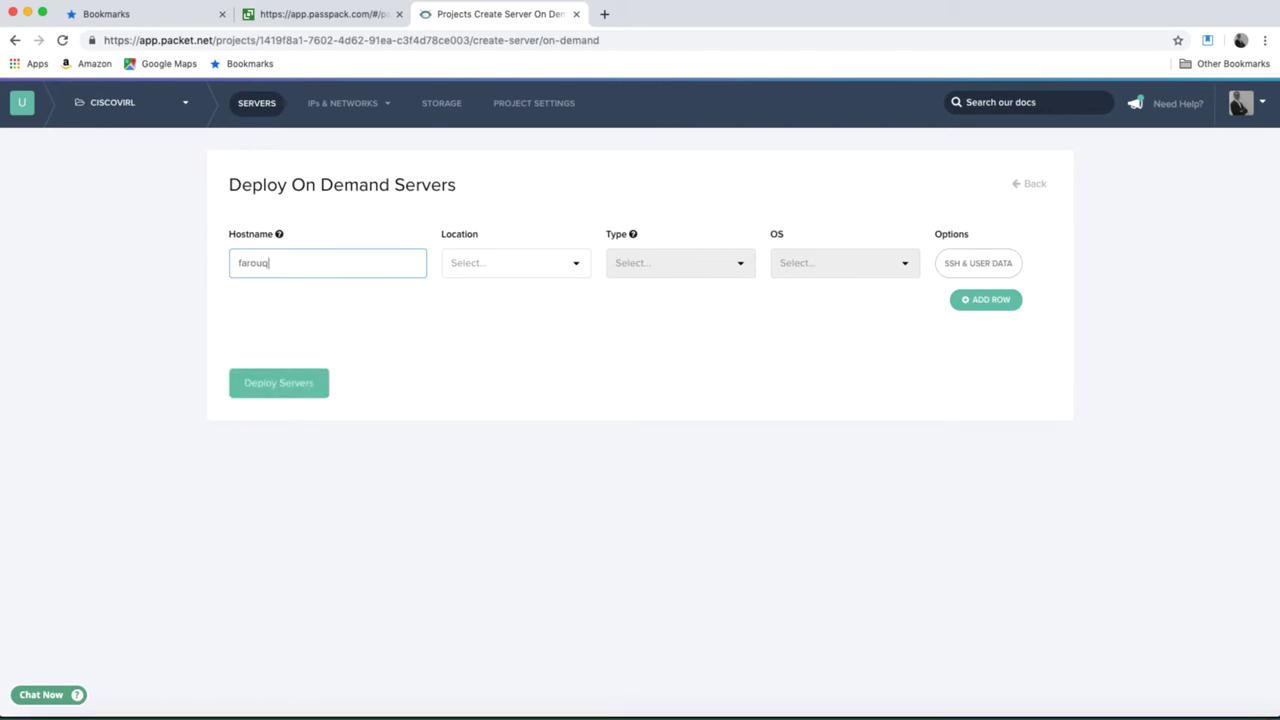
type("050519.testlab.com")
Set the server's location to AMS1 - Amsterdam, NL and its type to t1.small.x86
left_click(565, 273)
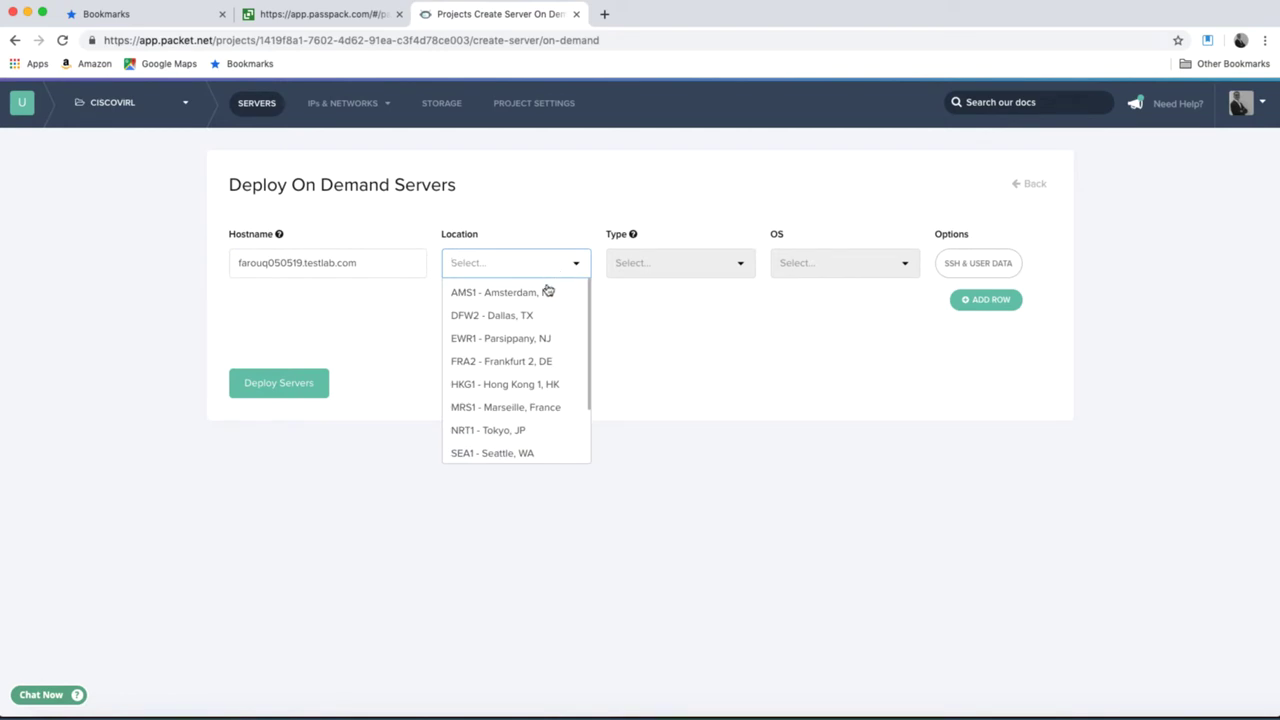
left_click(521, 290)
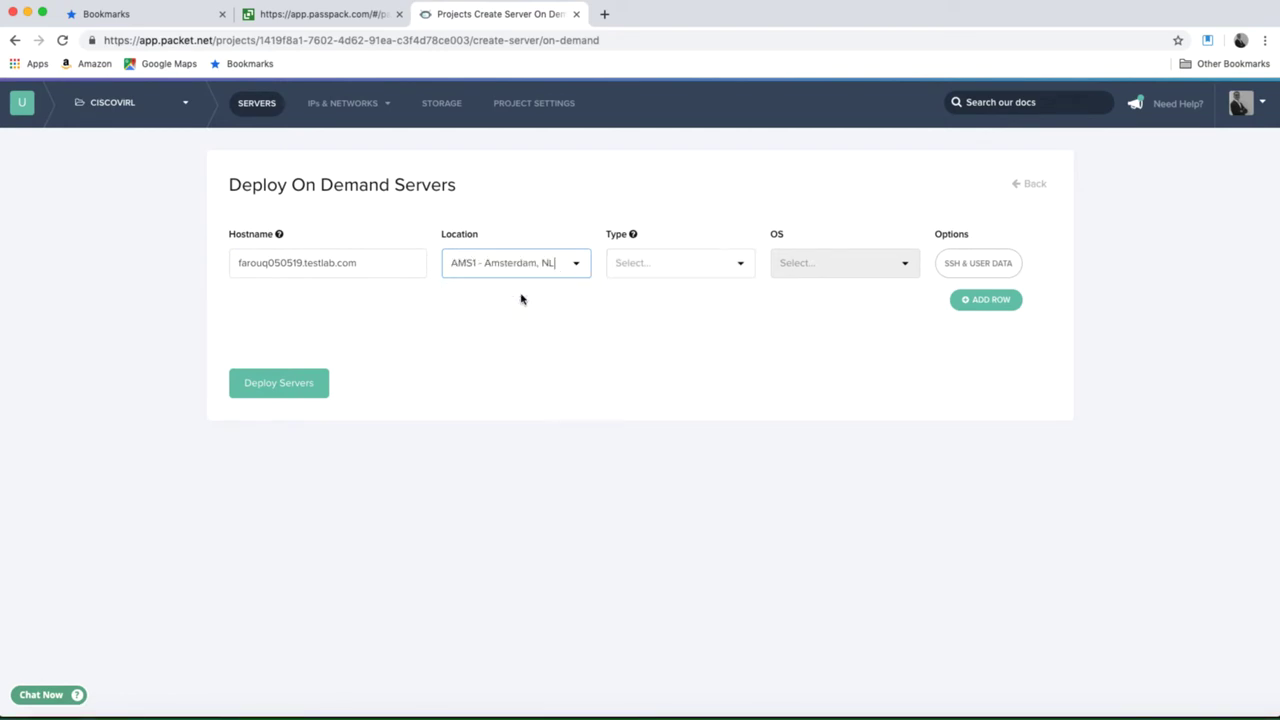
left_click(734, 266)
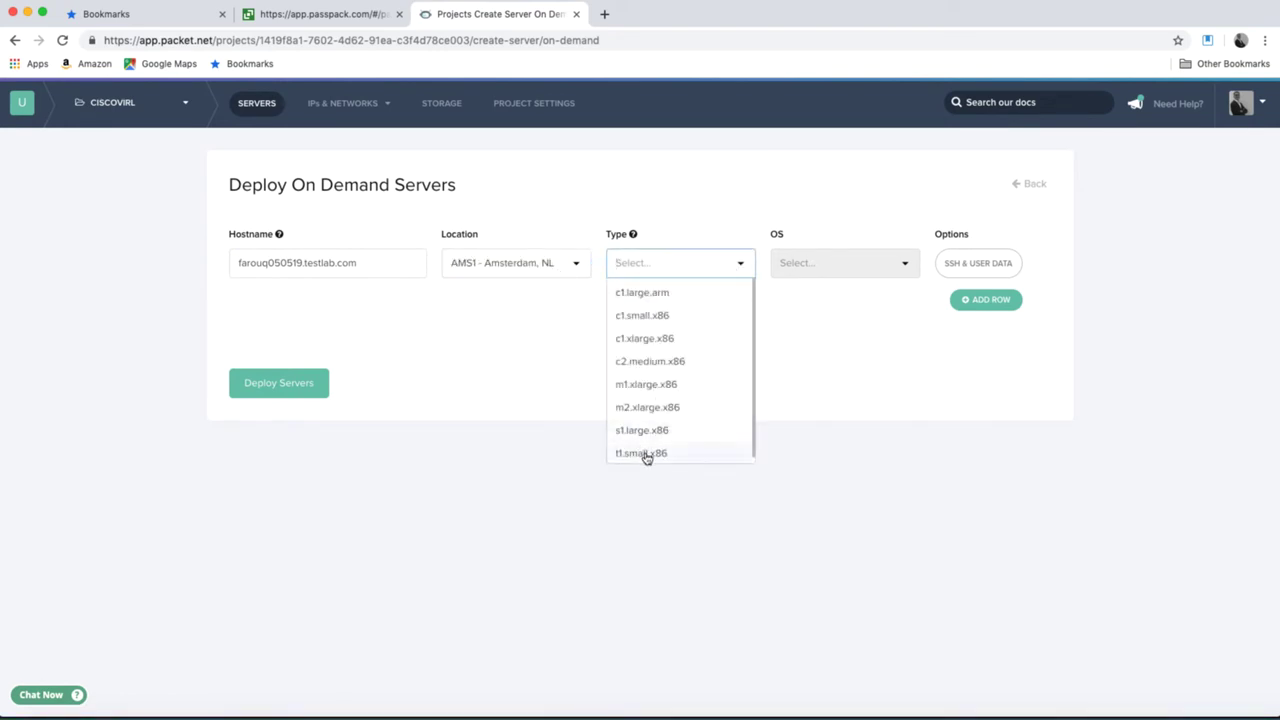
left_click(678, 455)
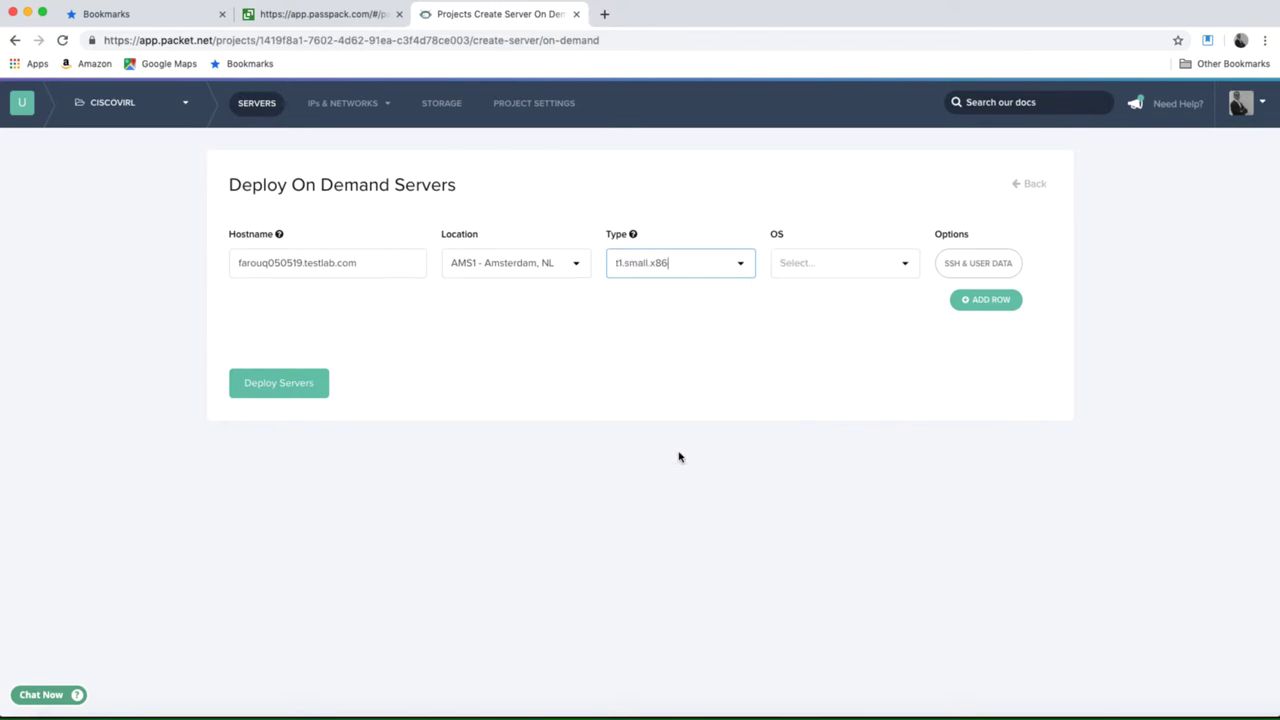
left_click(831, 270)
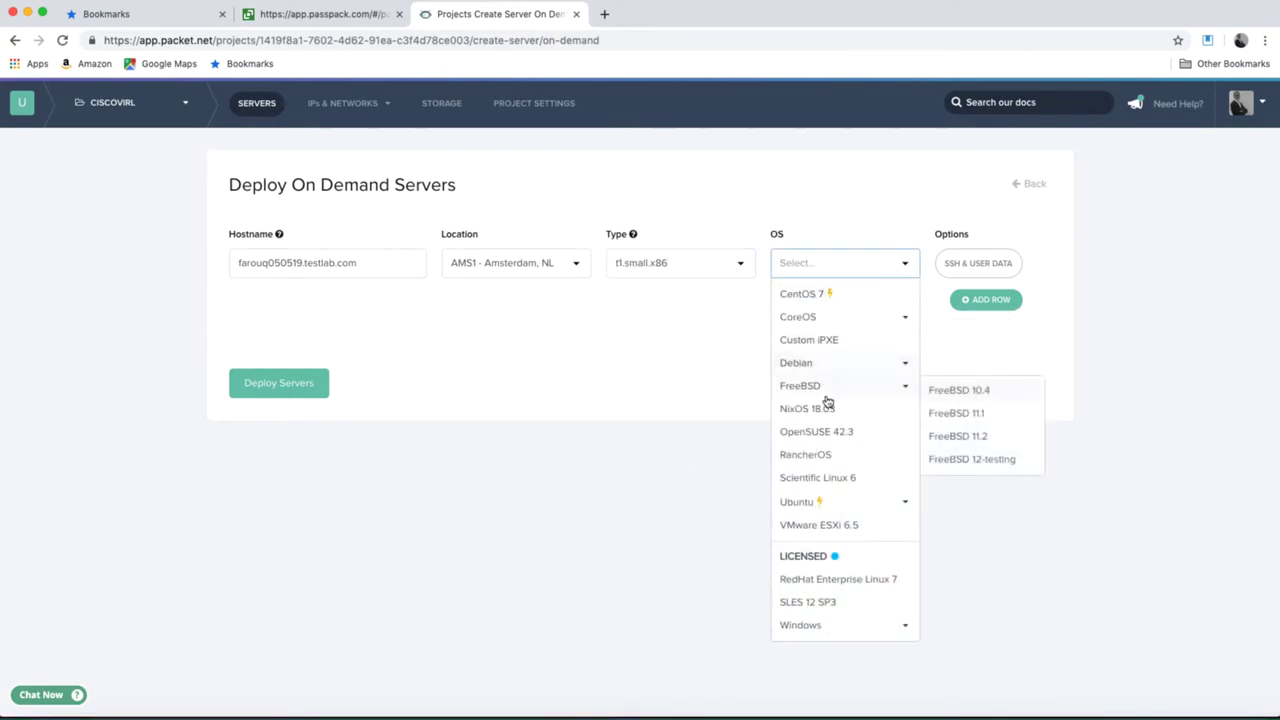
mouse_move(827, 378)
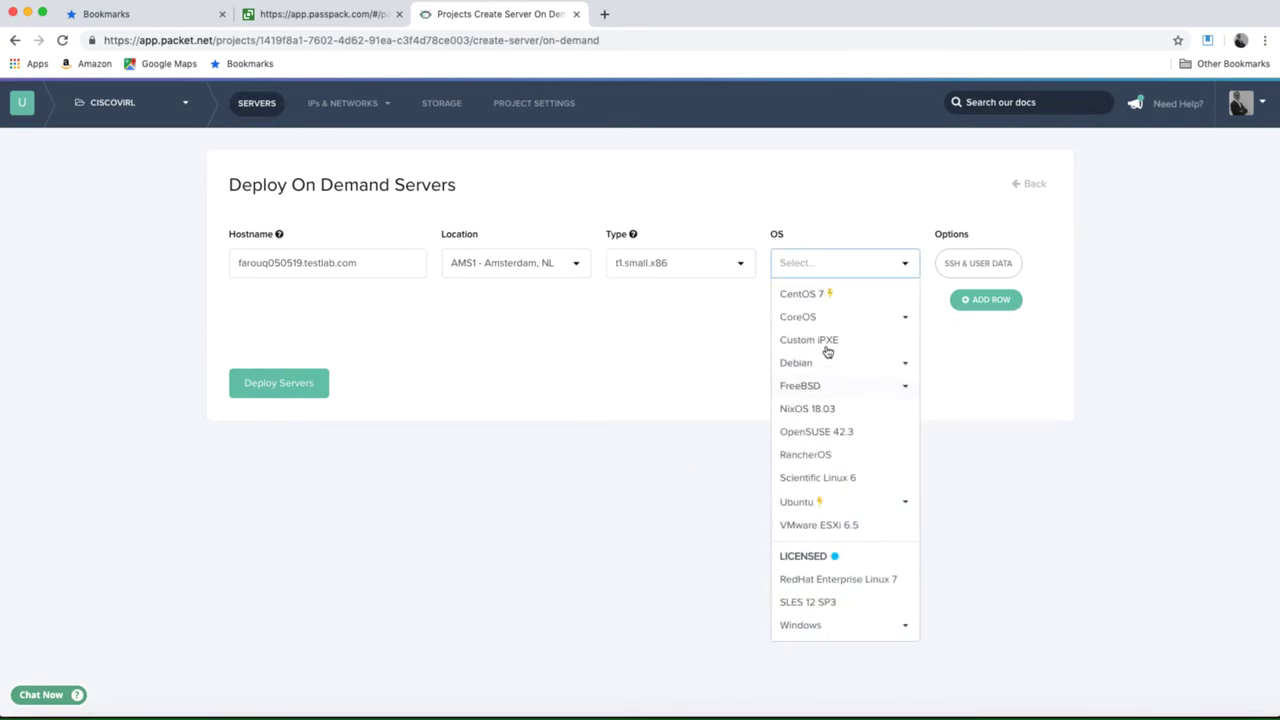
left_click(828, 340)
left_click(826, 297)
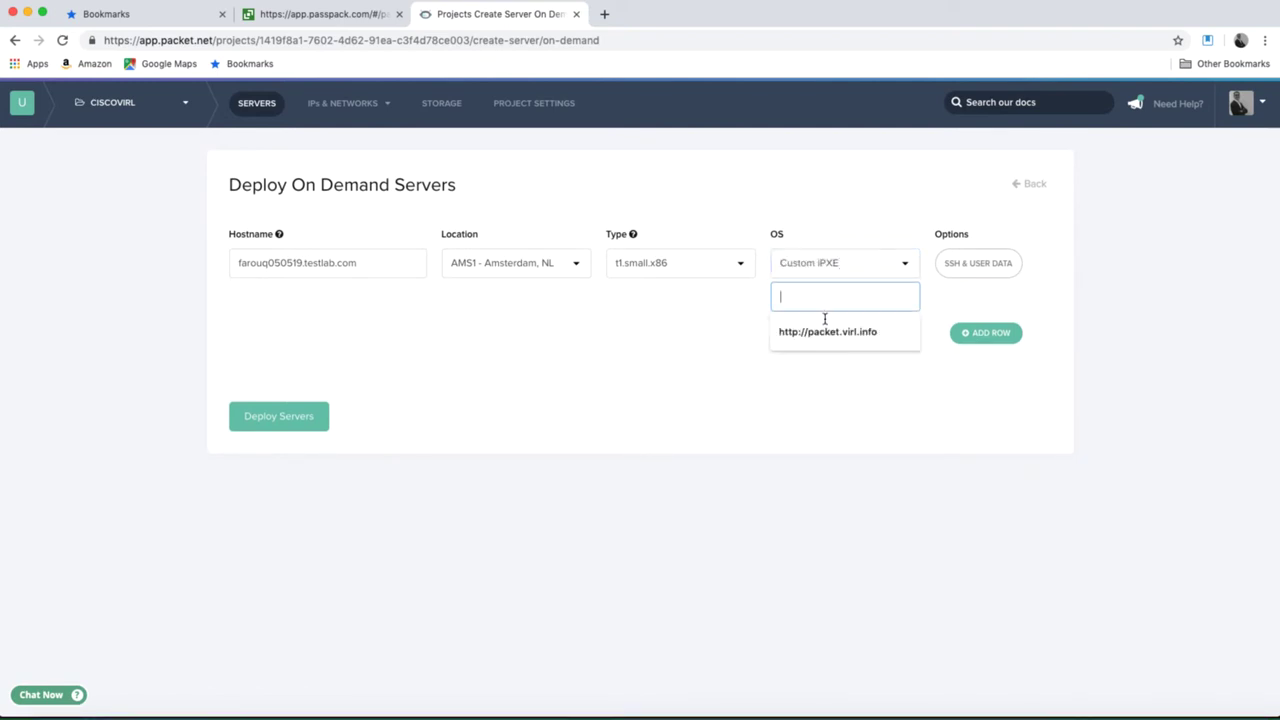
left_click(832, 338)
left_click(840, 388)
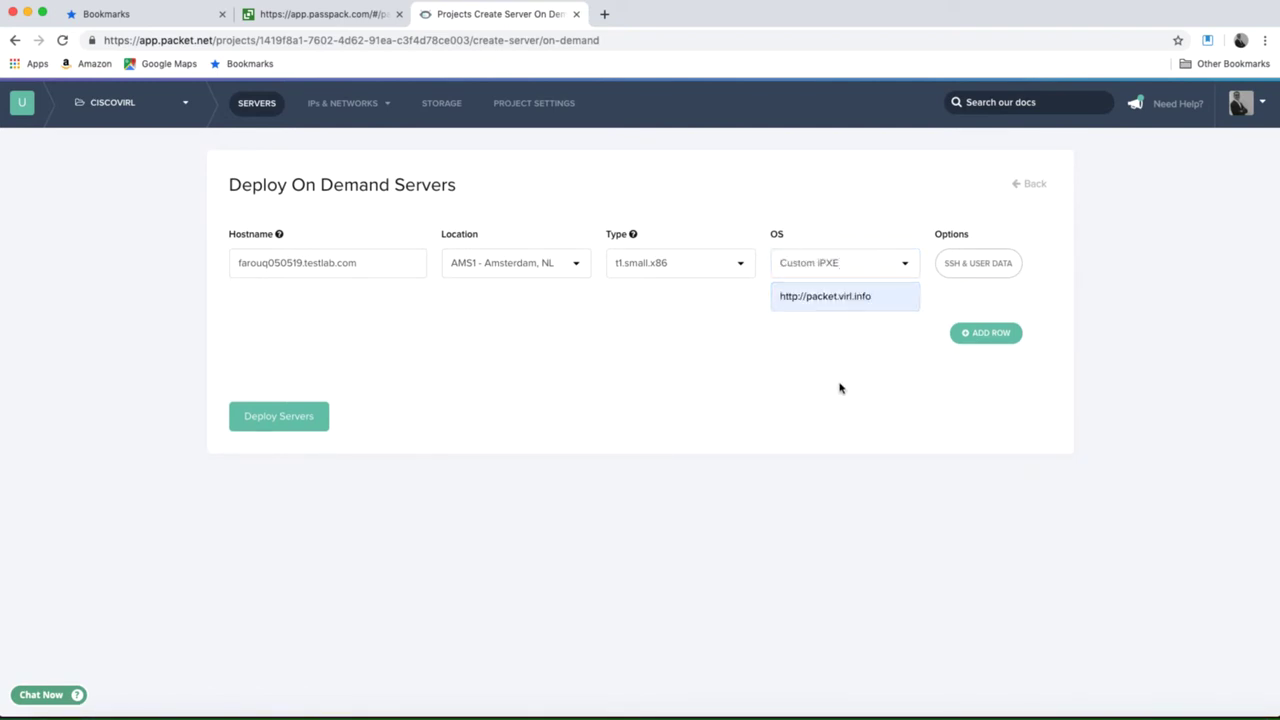
left_click(306, 422)
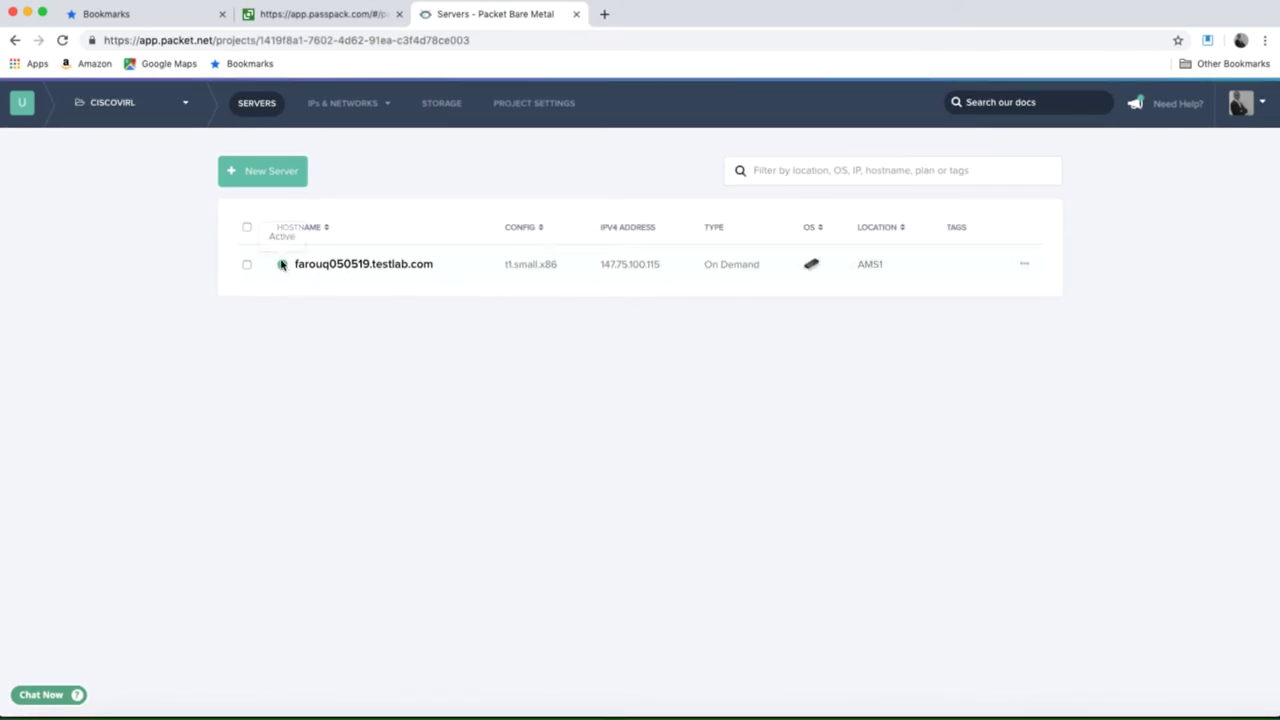
Open the deployed server's overview and copy its public IPv4 address
mouse_move(280, 266)
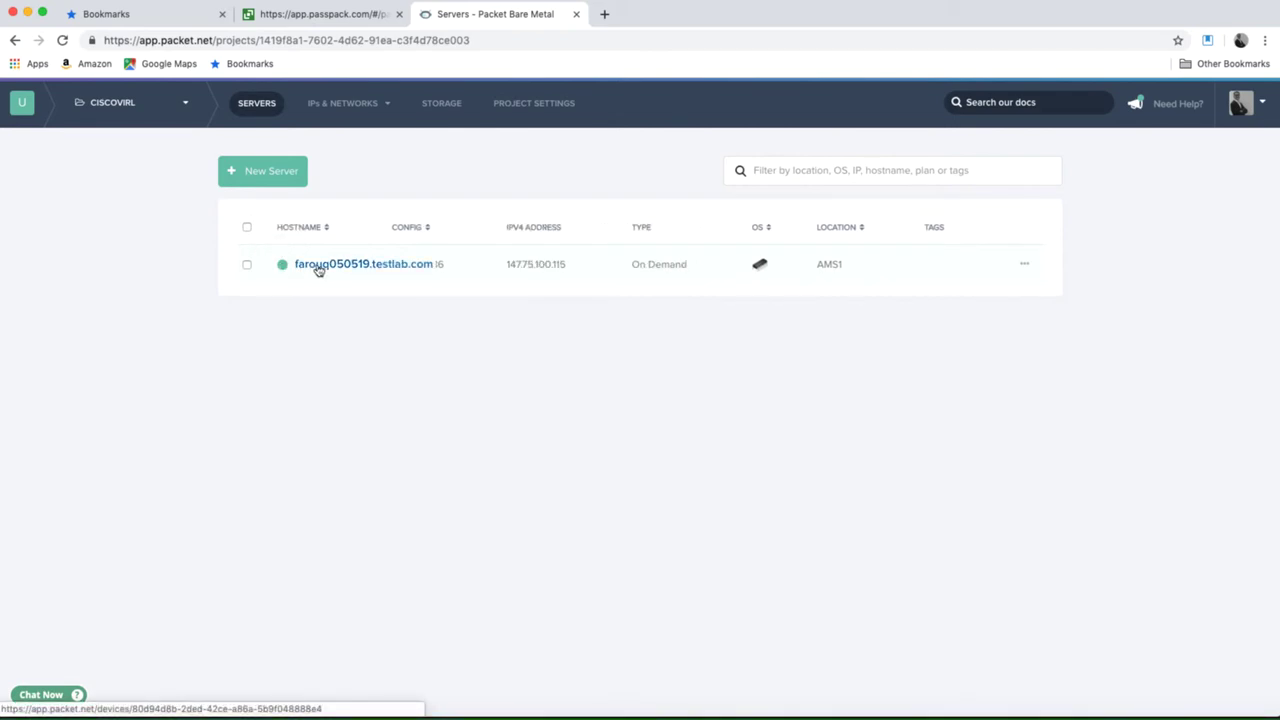
left_click(318, 266)
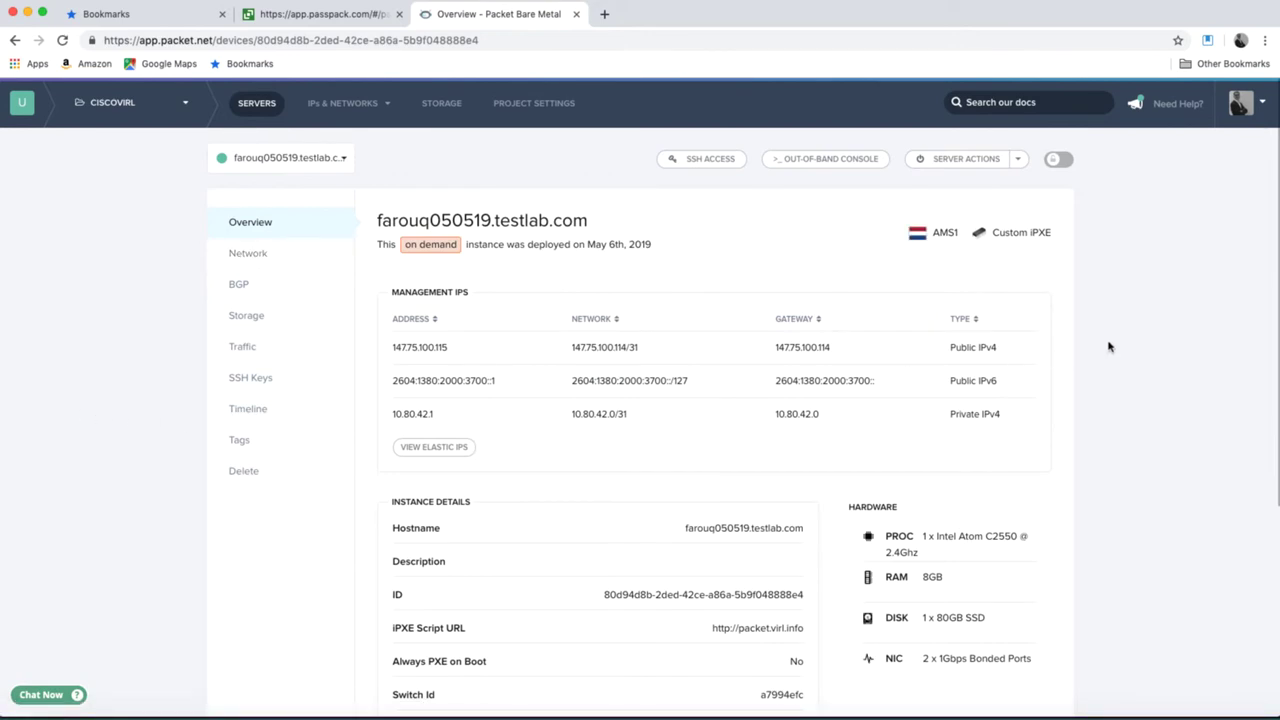
scroll(1137, 346, "down", 1)
scroll(1137, 346, "down", 2)
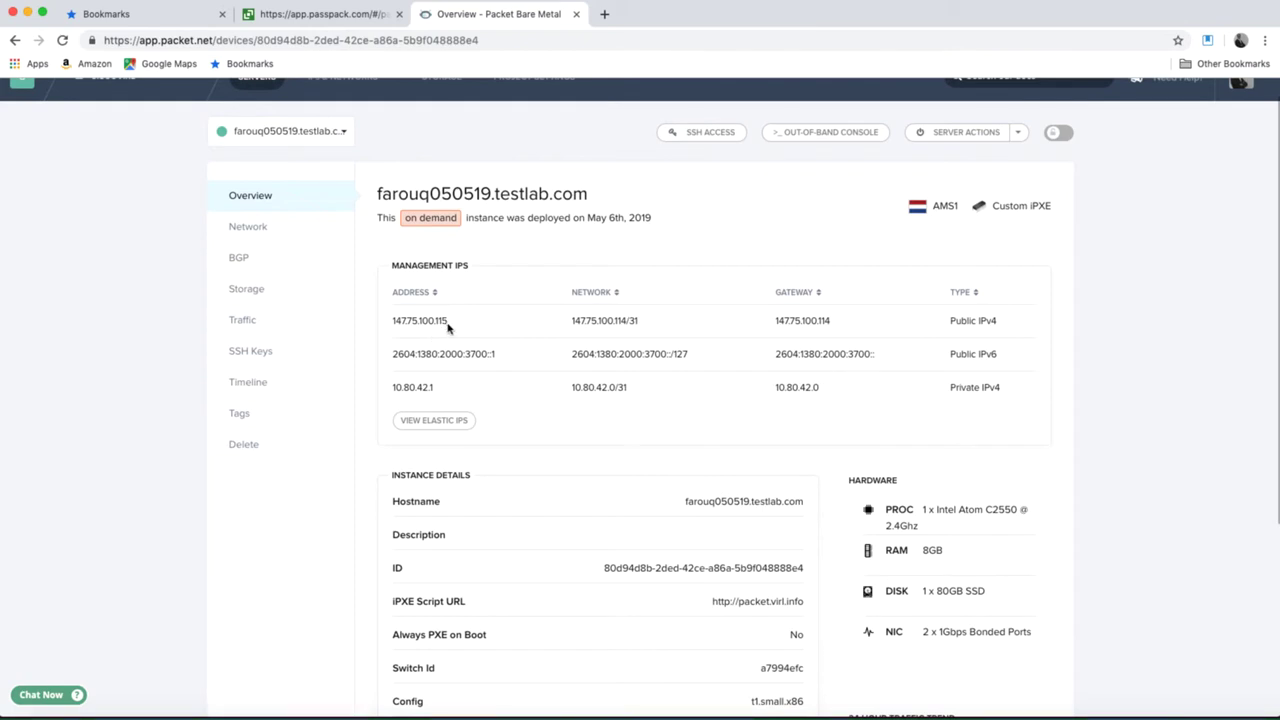
left_click_drag(445, 320, 392, 320)
key("super+c")
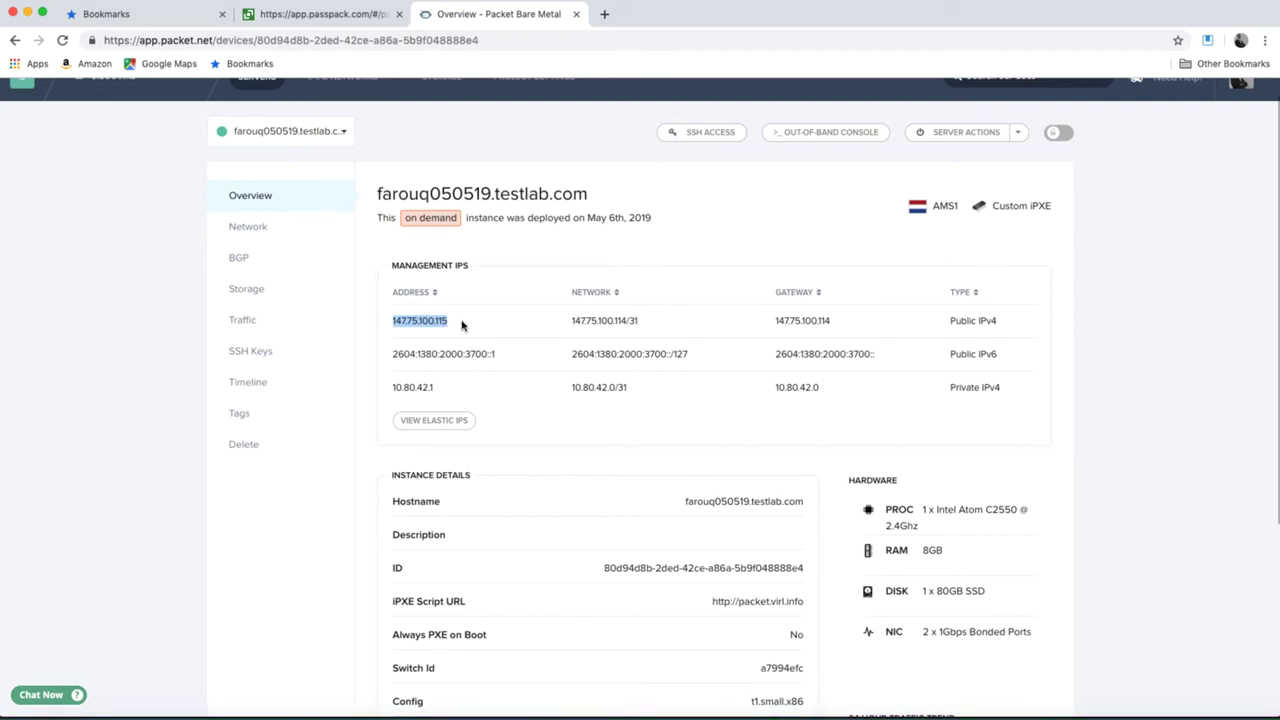
Load the copied server address 147.75.100.115 in a new browser tab
left_click(604, 14)
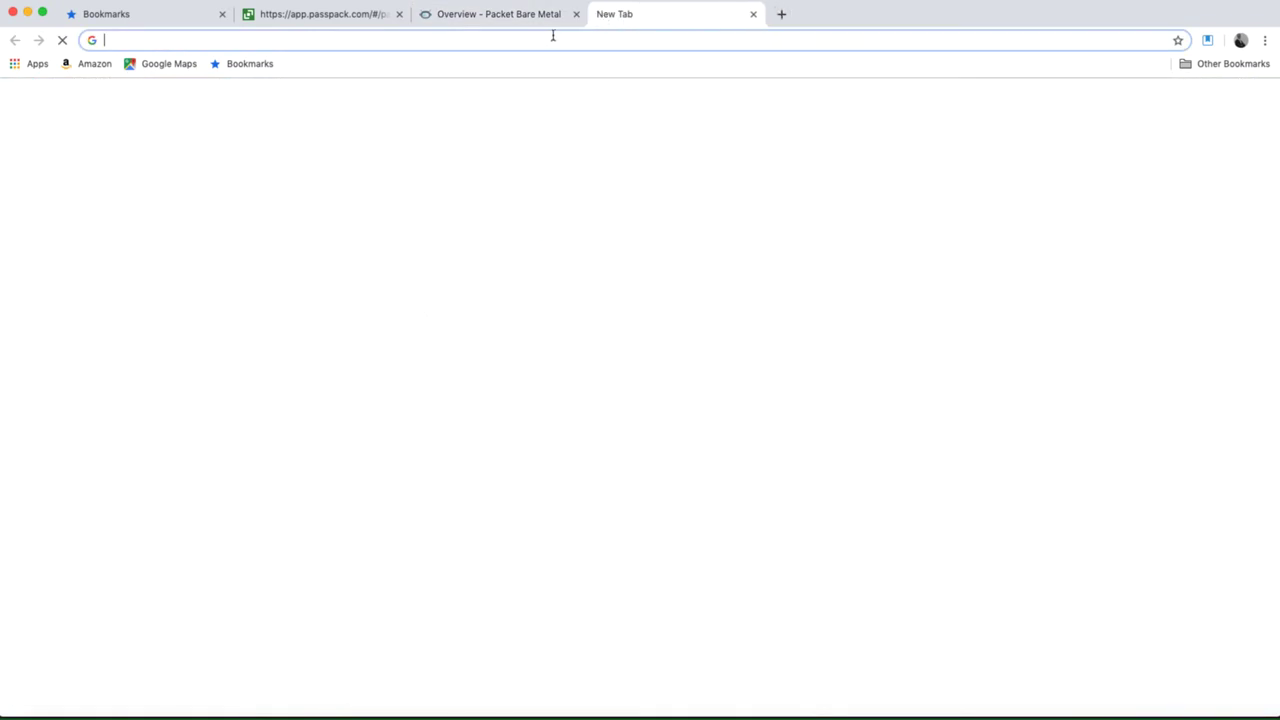
key("super+v")
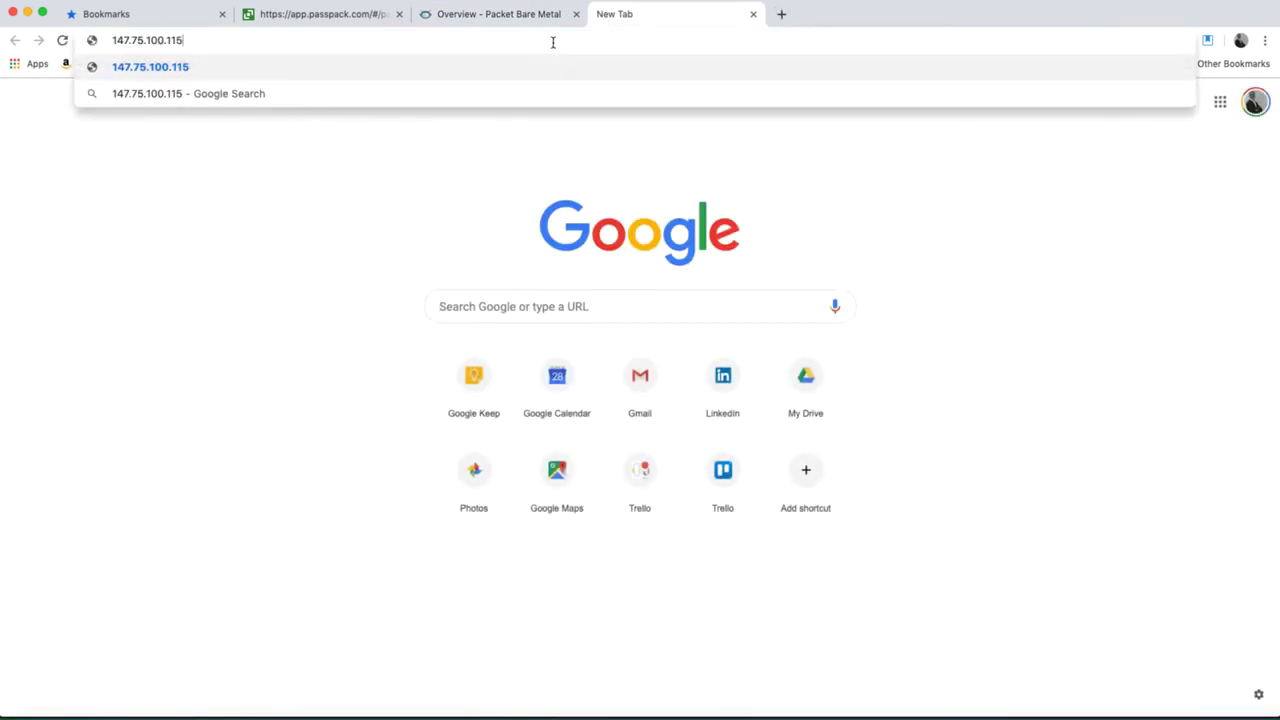
key("Return")
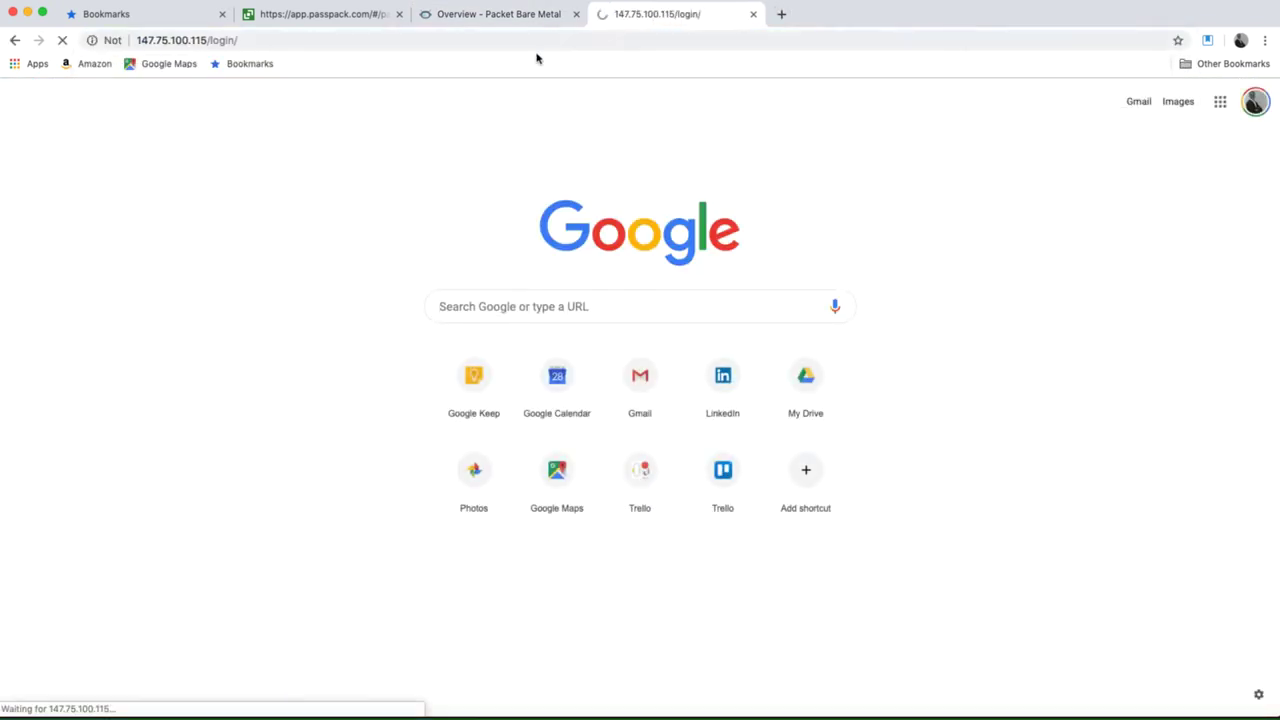
Log in to UWM as uwmadmin, entering the account password
left_click(514, 190)
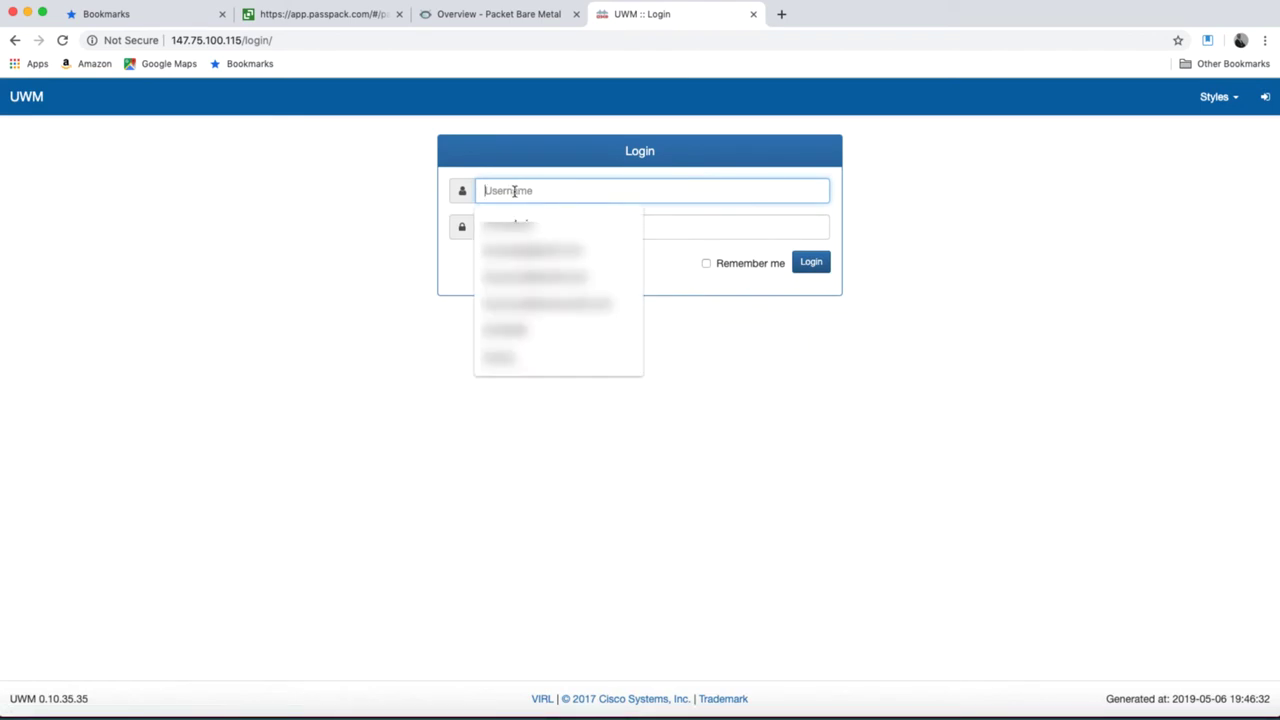
left_click(514, 224)
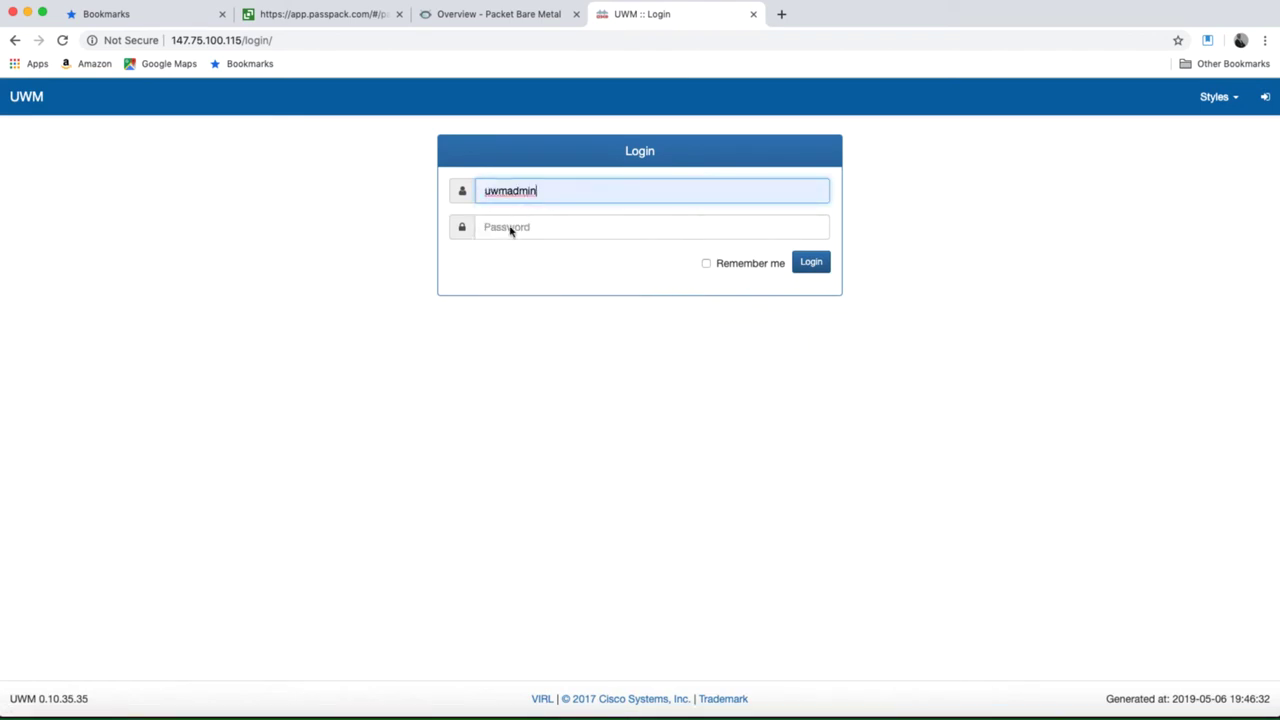
left_click(500, 228)
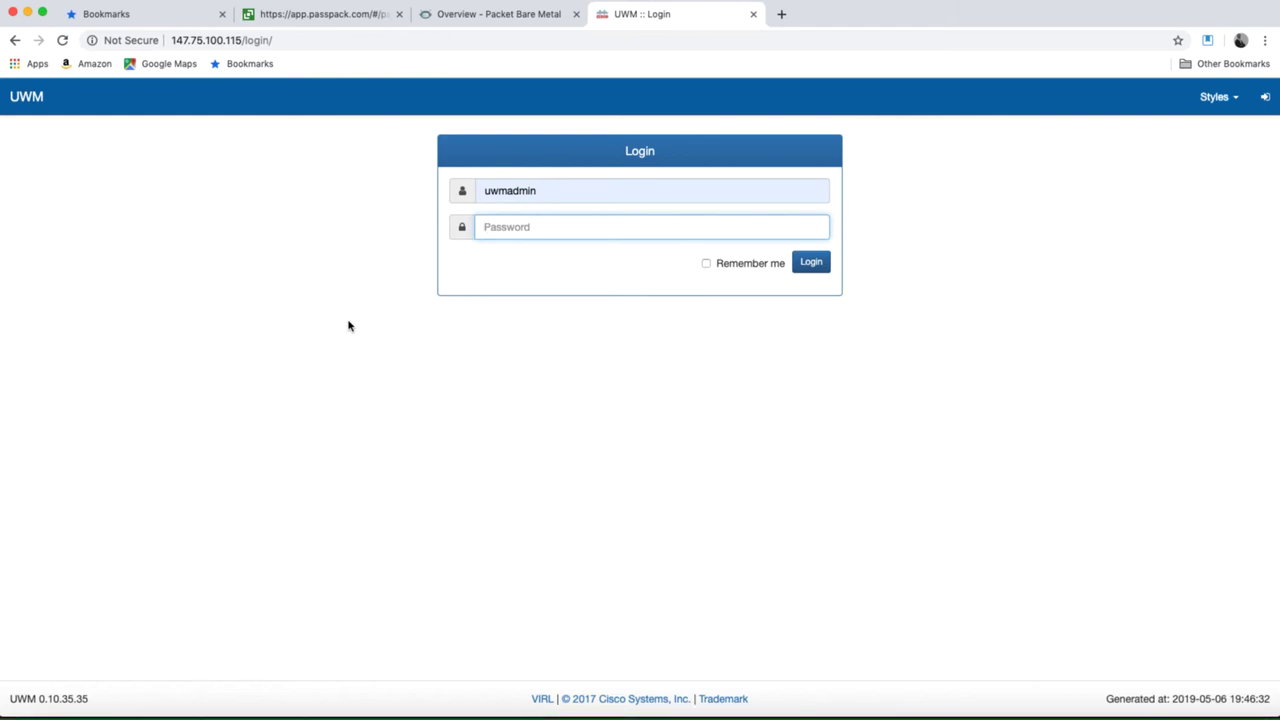
type("••••••••")
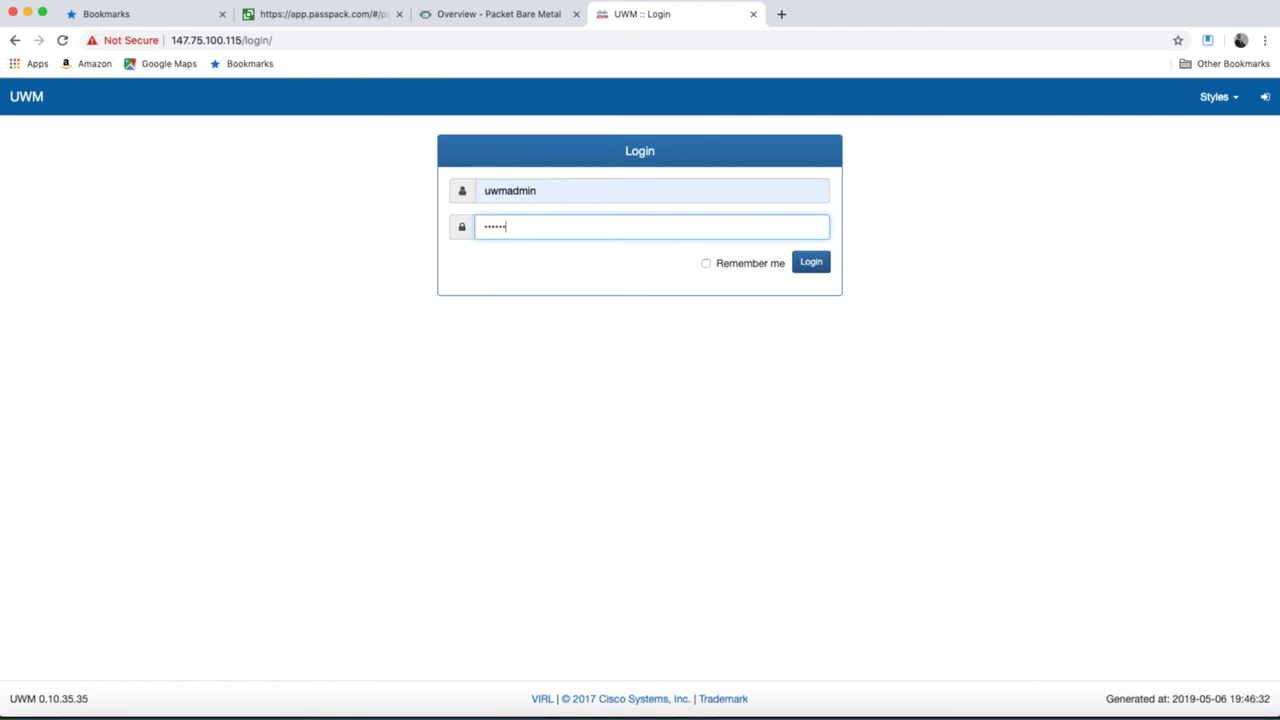
left_click(807, 265)
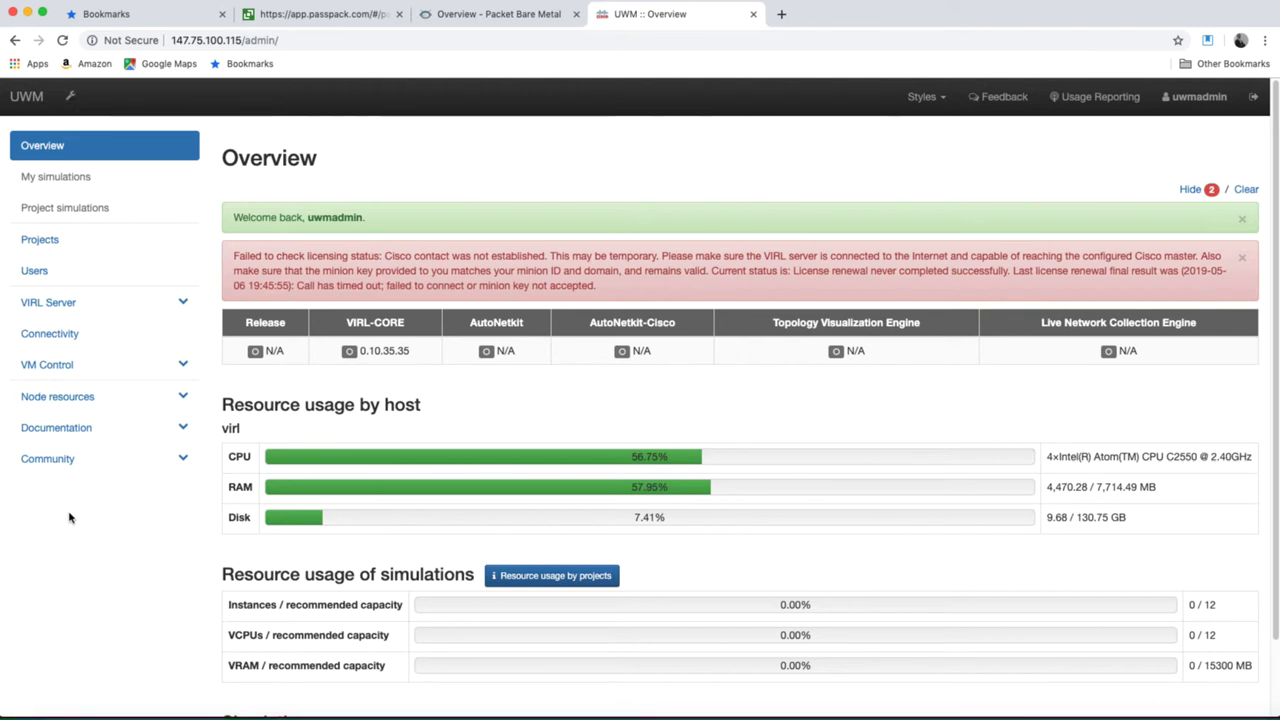
Open the VIRL server's Salt Configuration and Status page and review the host checks and current configuration
left_click(36, 303)
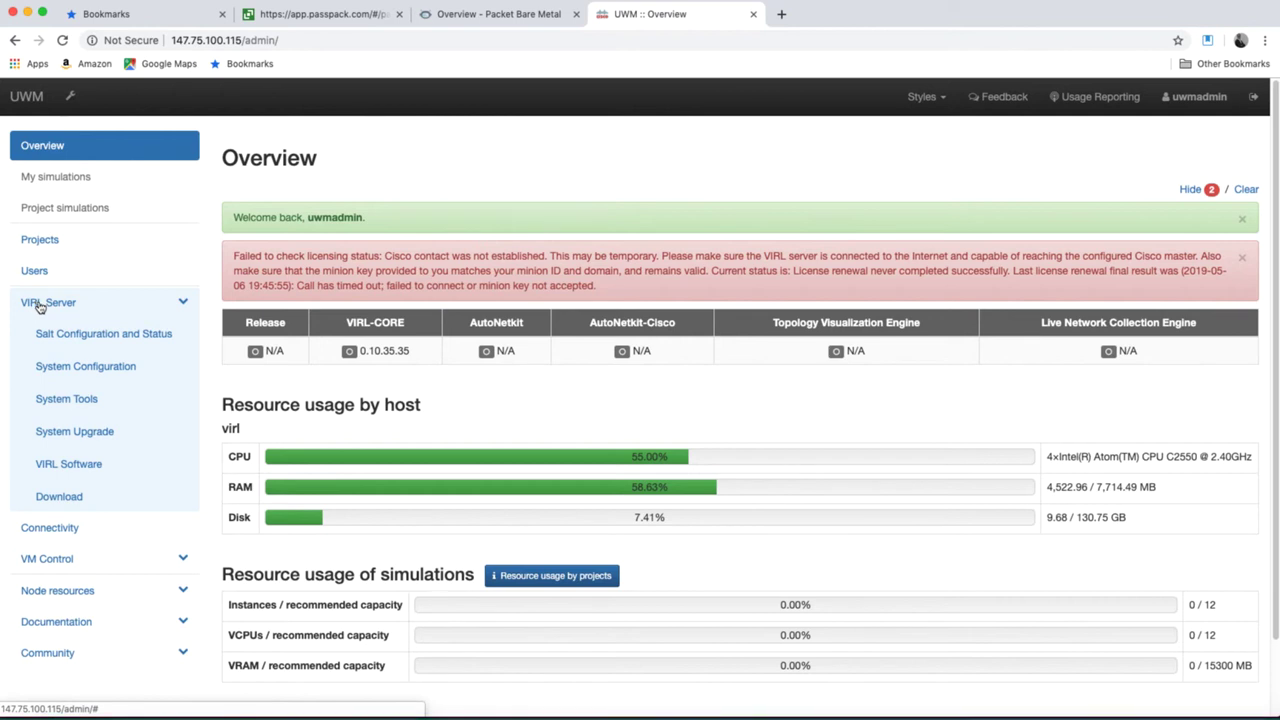
left_click(105, 338)
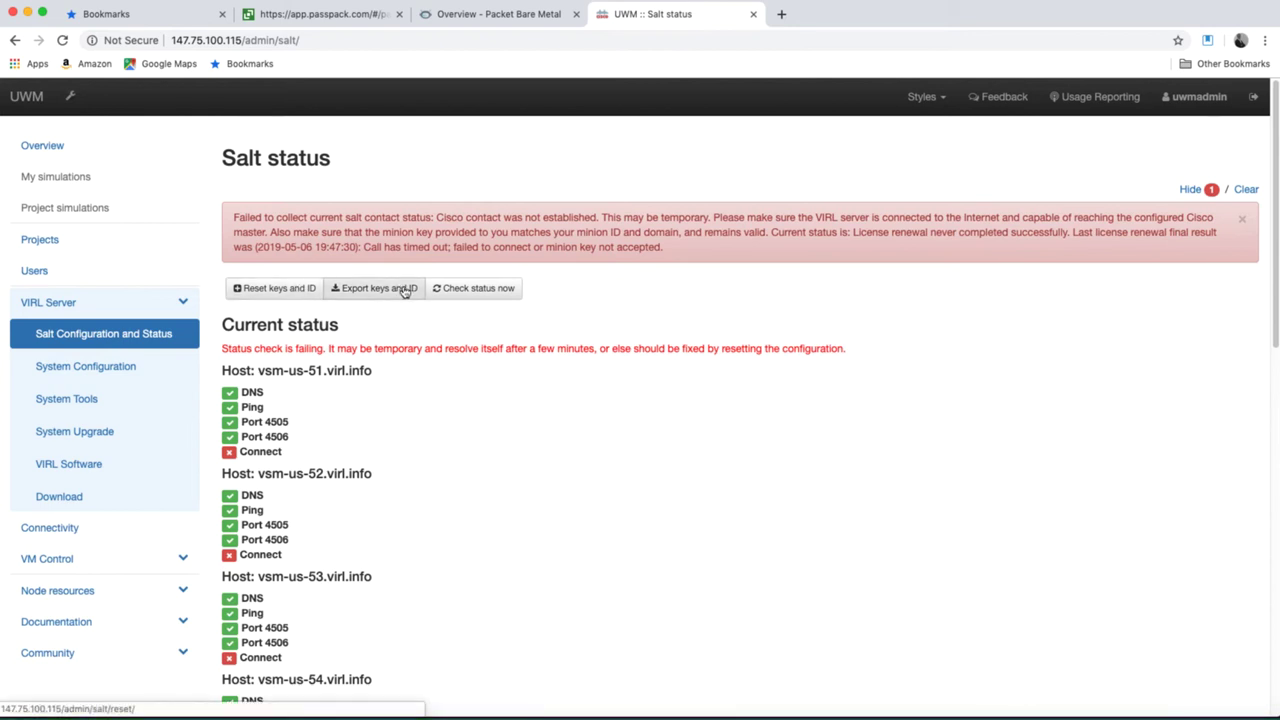
scroll(500, 357, "down", 1)
scroll(500, 357, "down", 3)
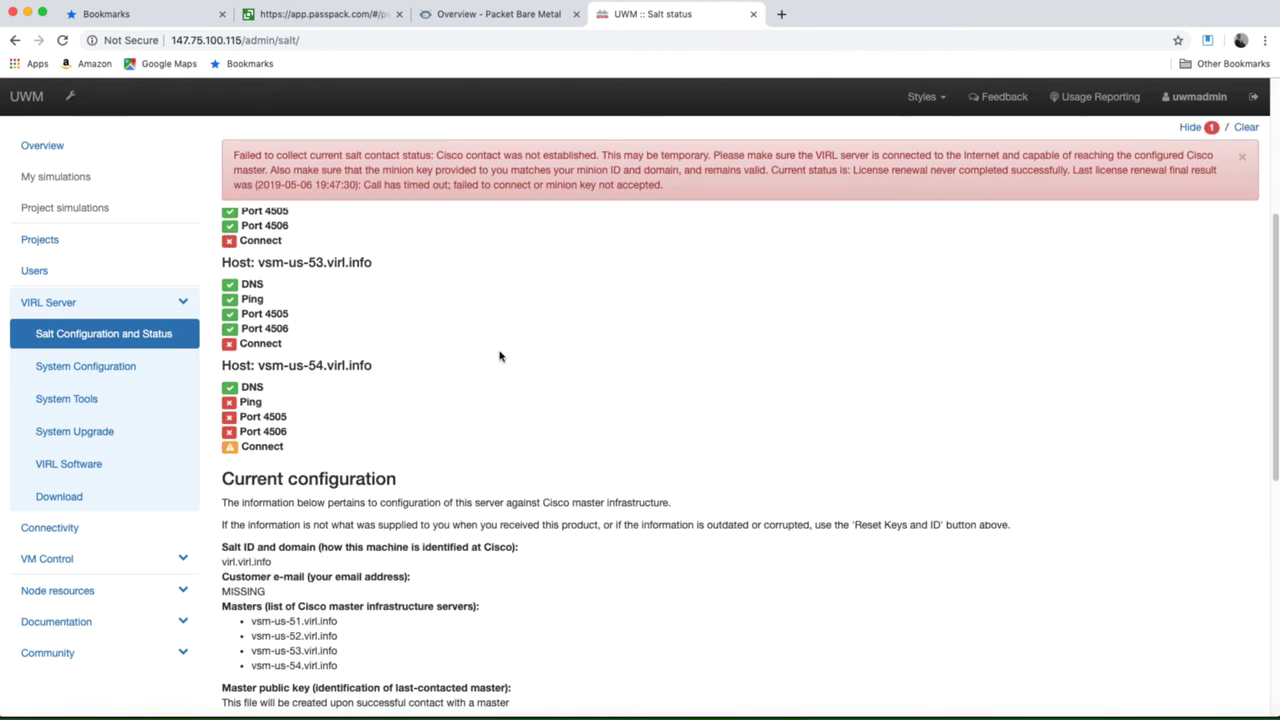
scroll(500, 357, "up", 4)
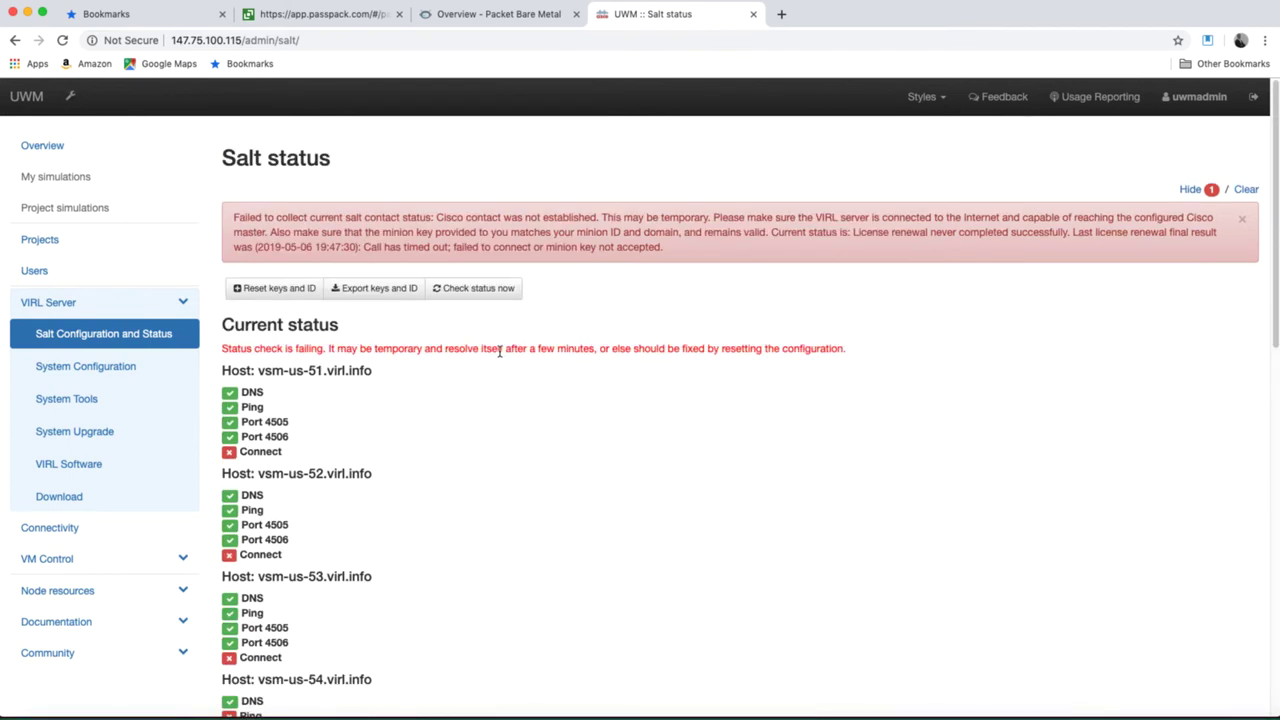
Begin resetting the salt keys and ID, and load the configuration file from the Licence file folder
left_click(291, 289)
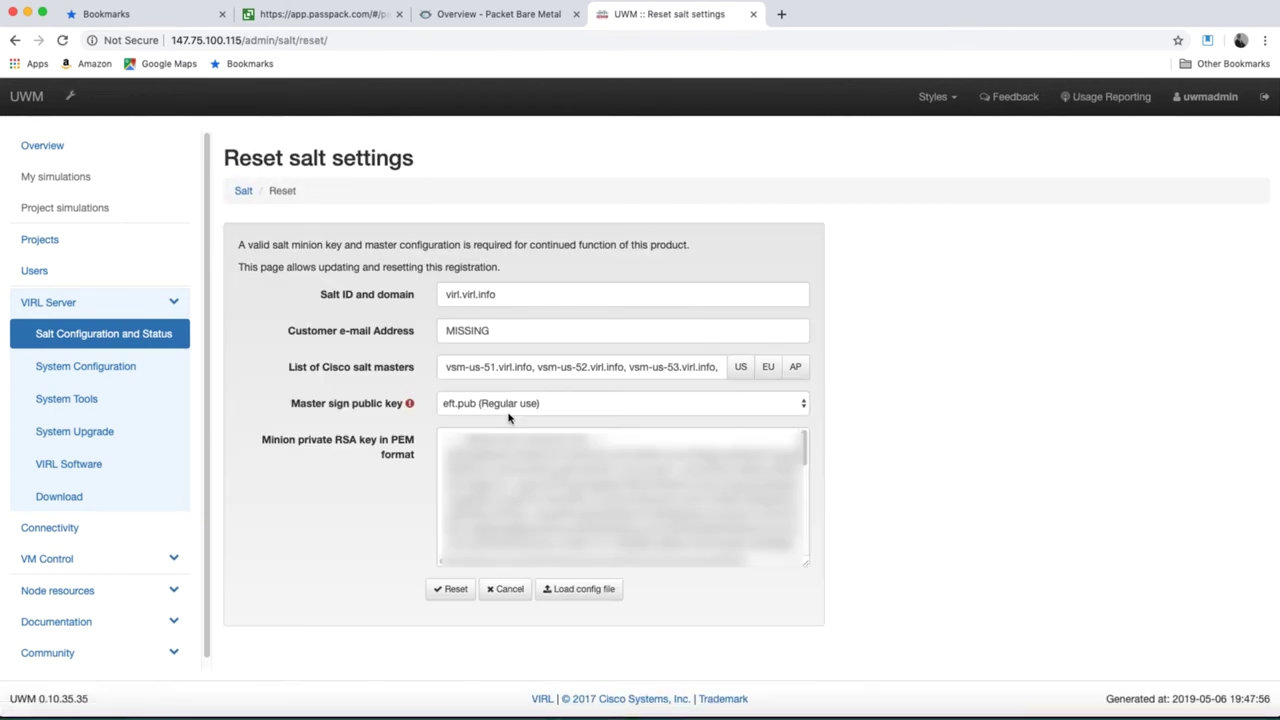
left_click(584, 590)
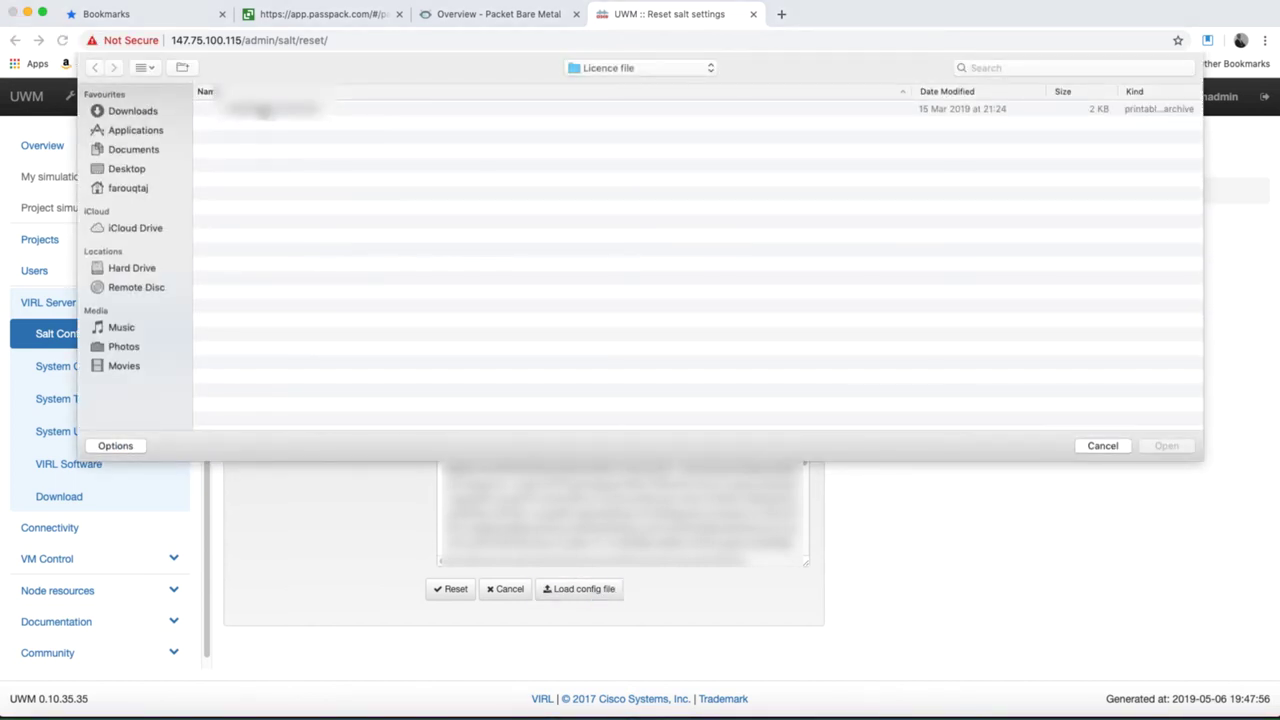
left_click(264, 112)
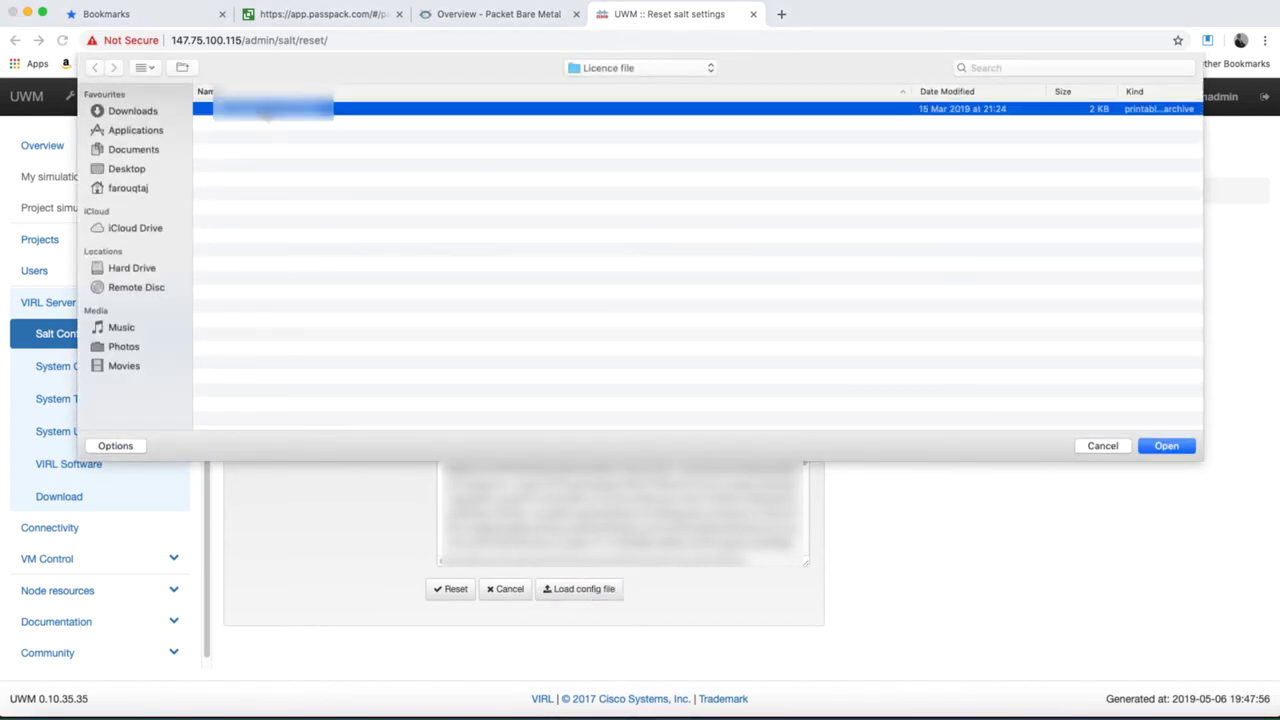
left_click(1168, 446)
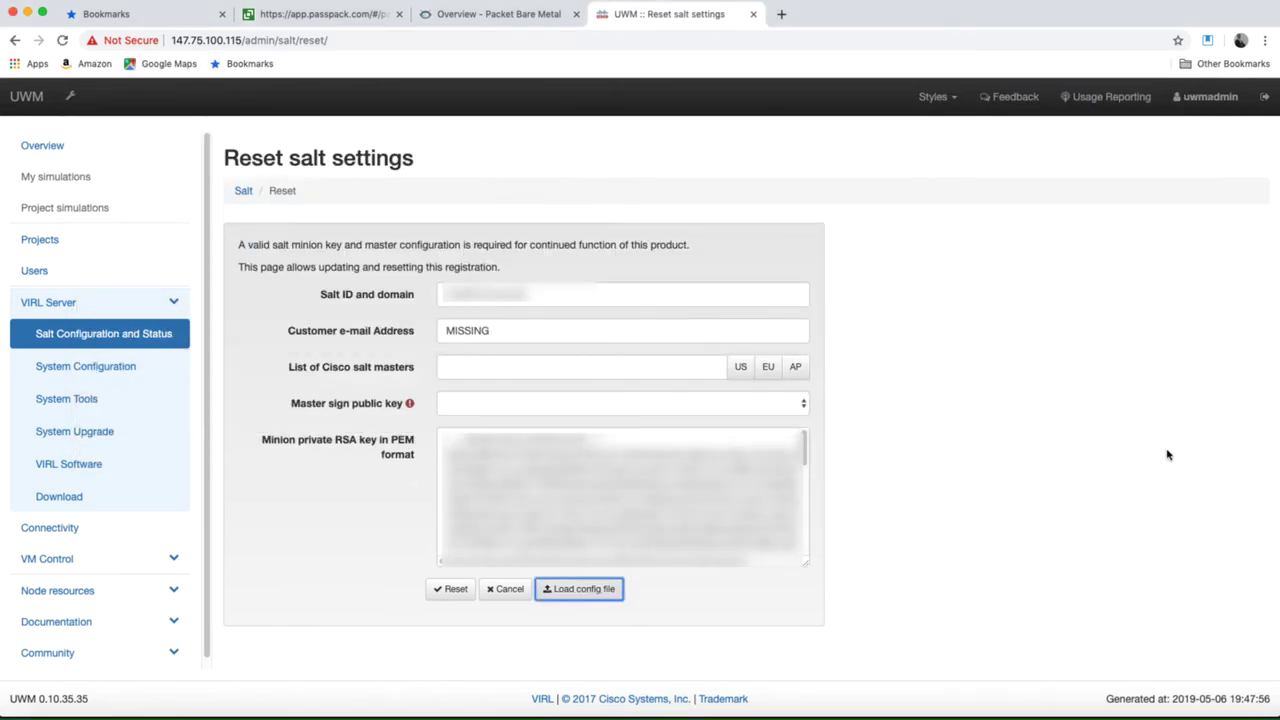
Set the salt masters to the EU list and the master sign public key to eft.pub (Regular use), apply the reset and review its messages
left_click(769, 368)
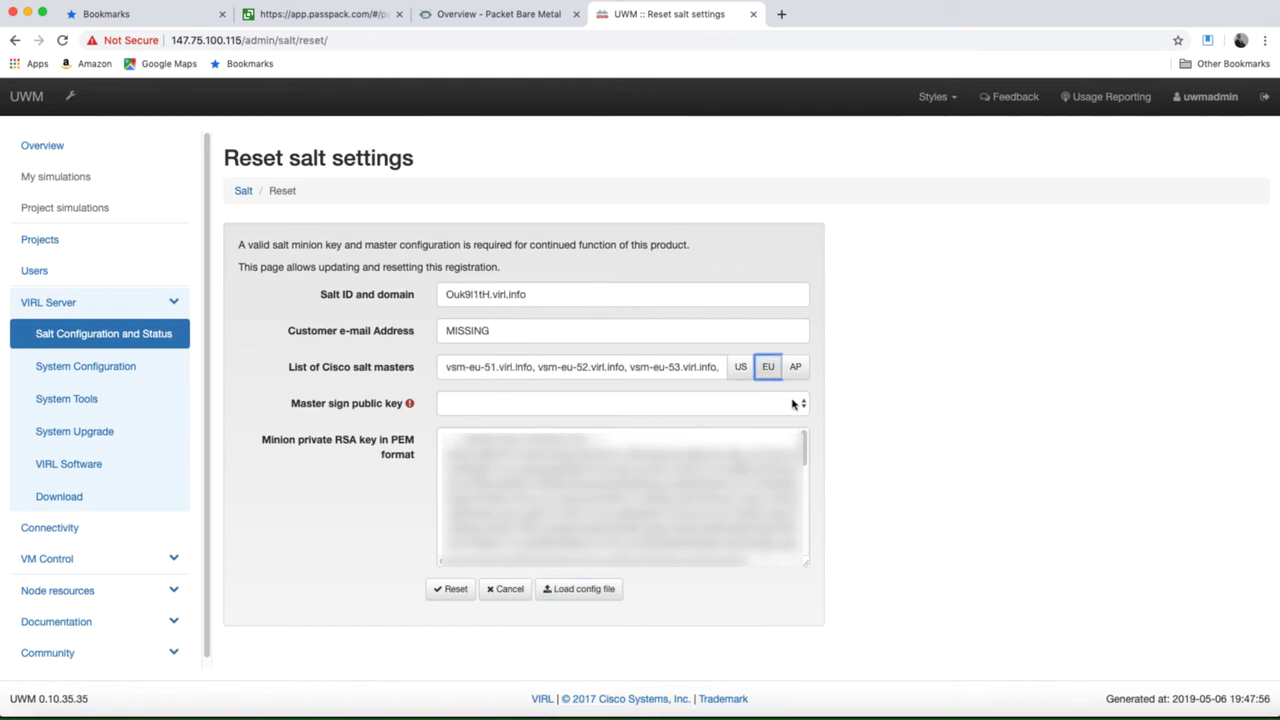
left_click(800, 404)
left_click(790, 441)
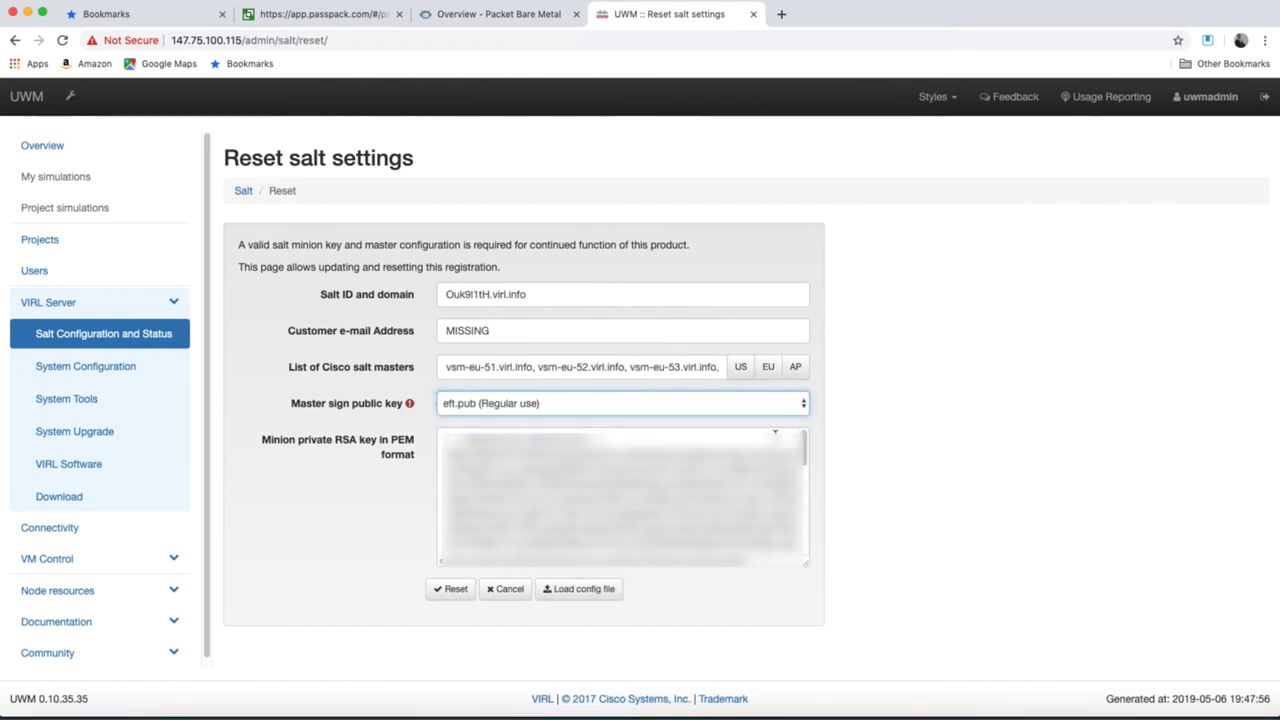
left_click(458, 590)
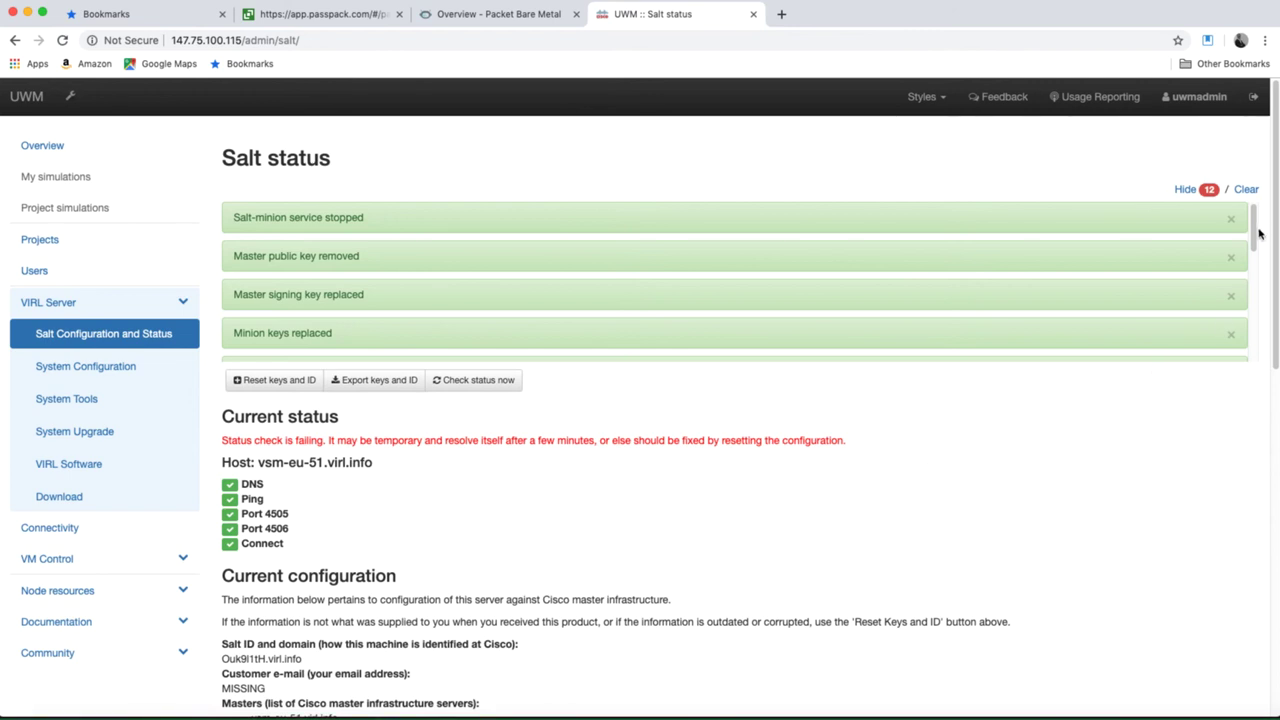
left_click_drag(1254, 232, 1257, 357)
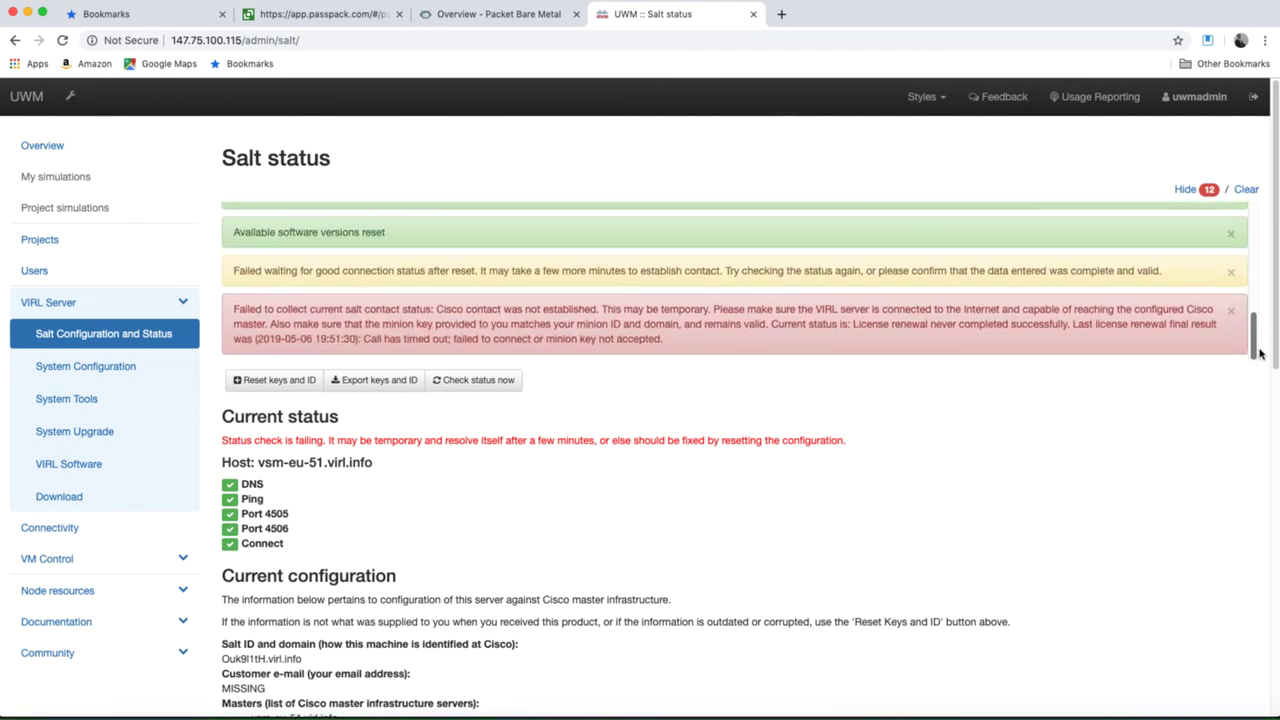